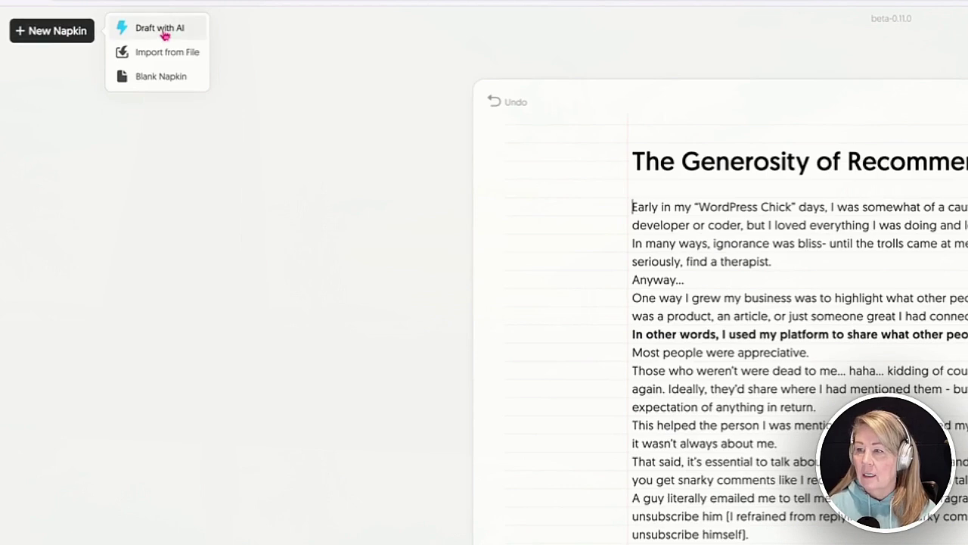
# Create a blank napkin and give it the Substack article's title, "How Your Brain Gets Wired Around Money"
pyautogui.click(152, 77)
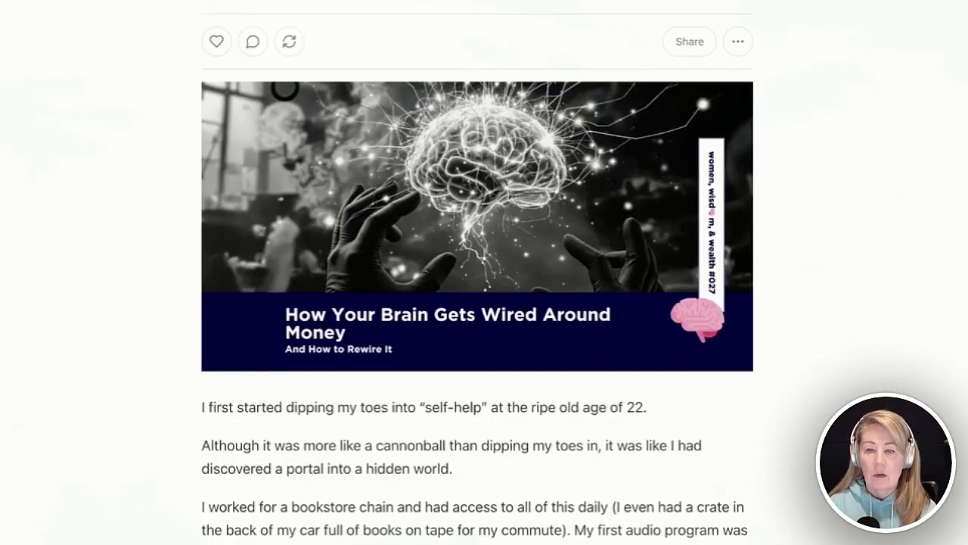
pyautogui.scroll(-4, 223, 401)
pyautogui.scroll(4, 218, 311)
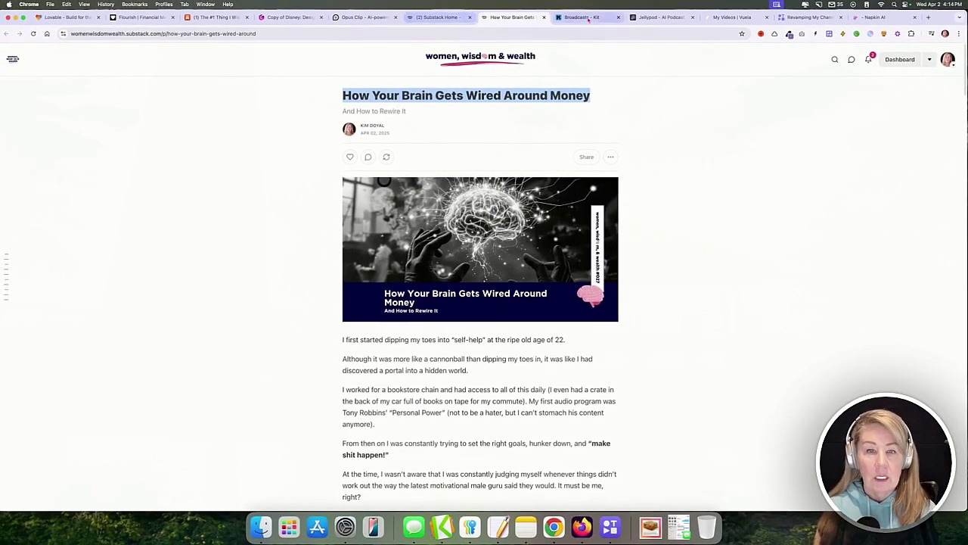
pyautogui.moveTo(867, 20); pyautogui.dragTo(575, 21)
pyautogui.write('How Your Brain Gets Wired Around Money')
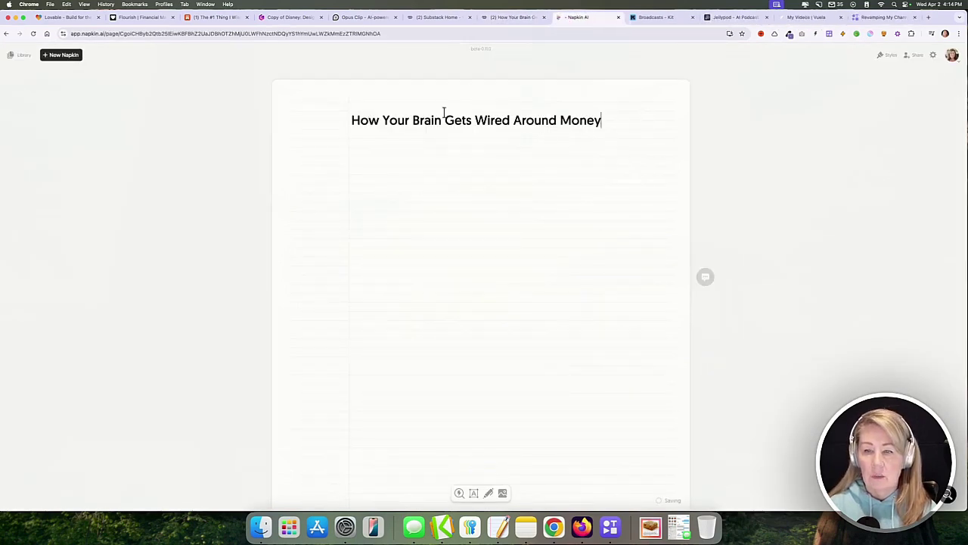
# Copy the Substack article's text from "I first started dipping my toes" to "One small step at a time" and paste it below the napkin's title
pyautogui.click(513, 16)
pyautogui.scroll(-5, 382, 270)
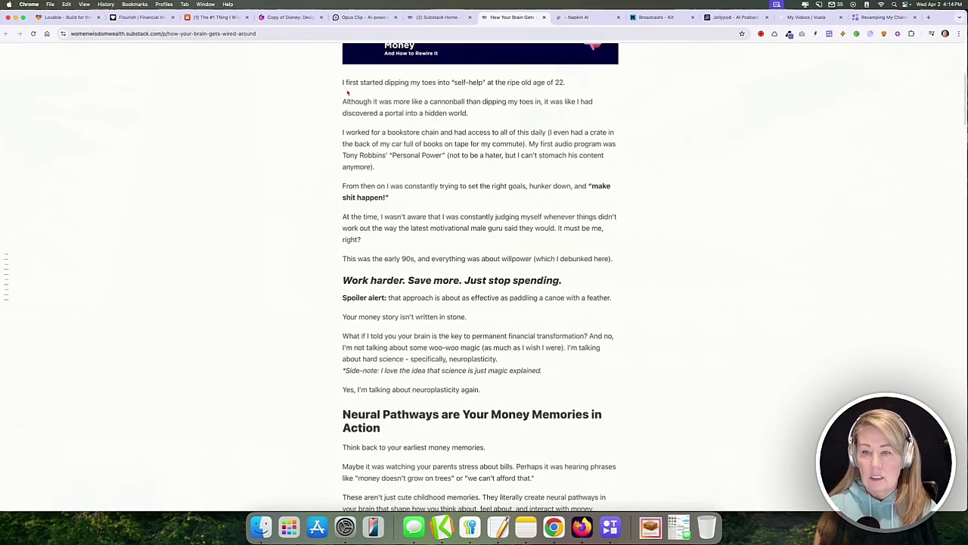
pyautogui.moveTo(343, 84); pyautogui.dragTo(507, 184)
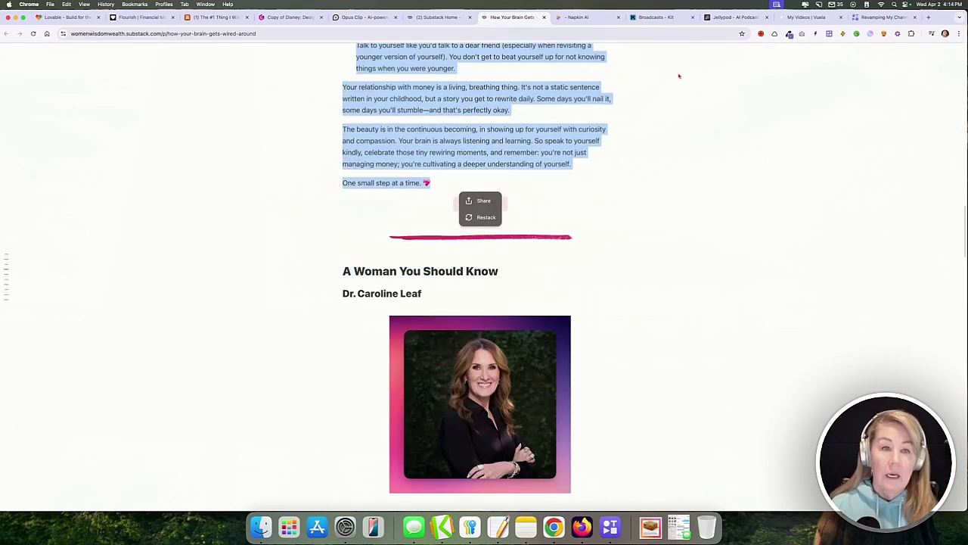
pyautogui.click(583, 16)
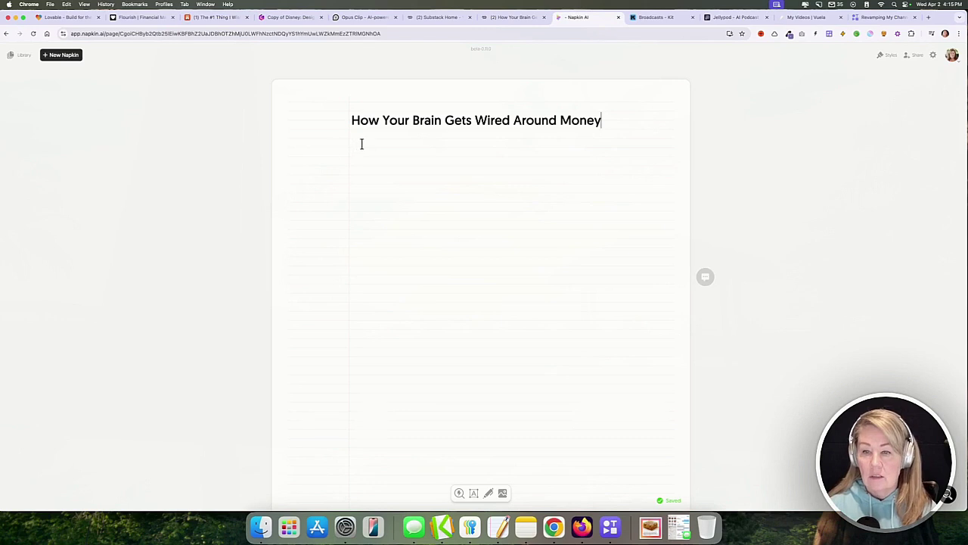
pyautogui.press('super+v')
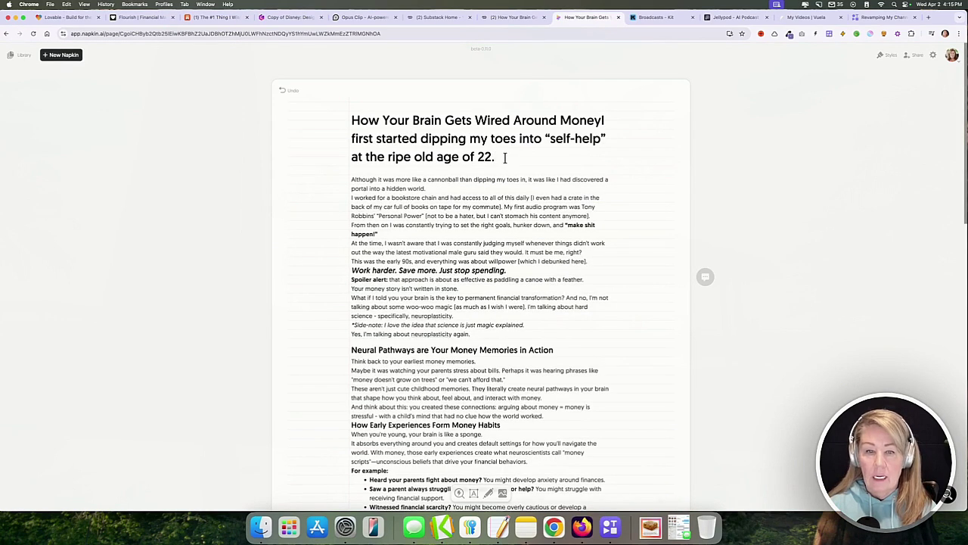
pyautogui.press('super+z')
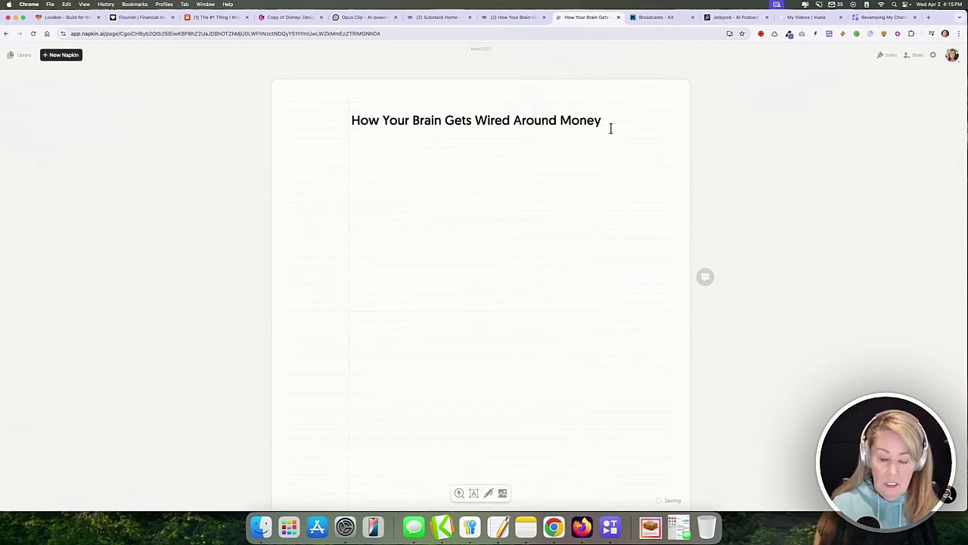
pyautogui.press('super+v')
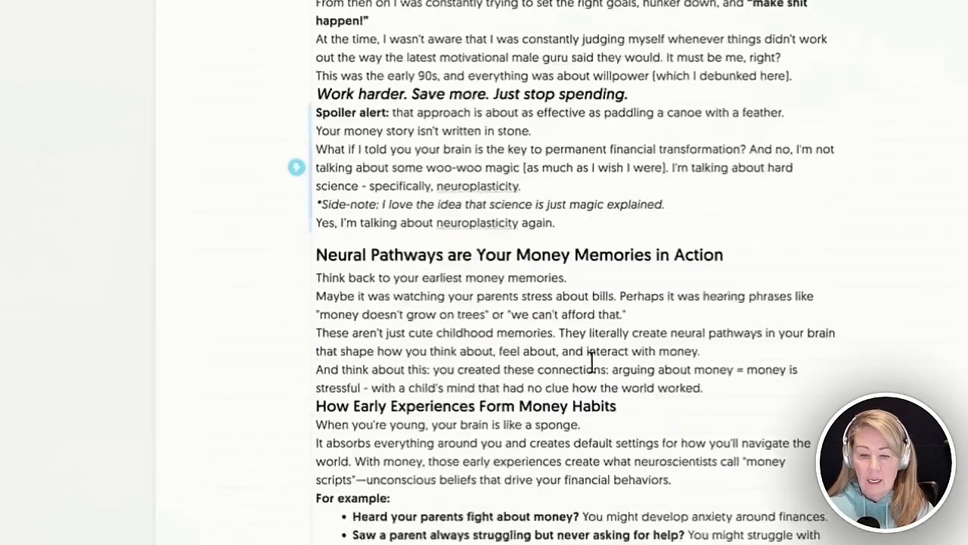
# Generate visuals for the "When you're young, your brain is like a sponge" passage under "How Early Experiences Form Money Habits"
pyautogui.scroll(-4, 478, 424)
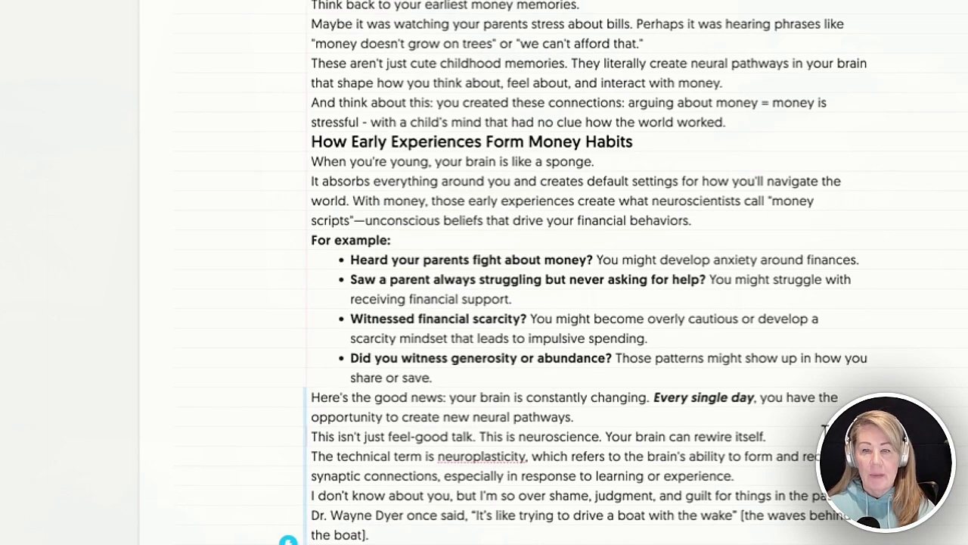
pyautogui.scroll(6, 799, 372)
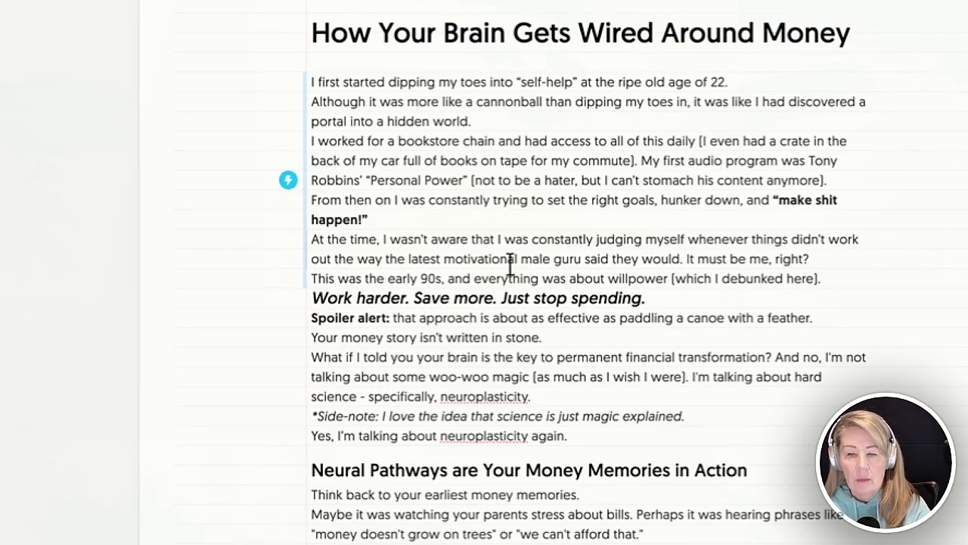
pyautogui.moveTo(589, 433); pyautogui.dragTo(312, 79)
pyautogui.click(803, 134)
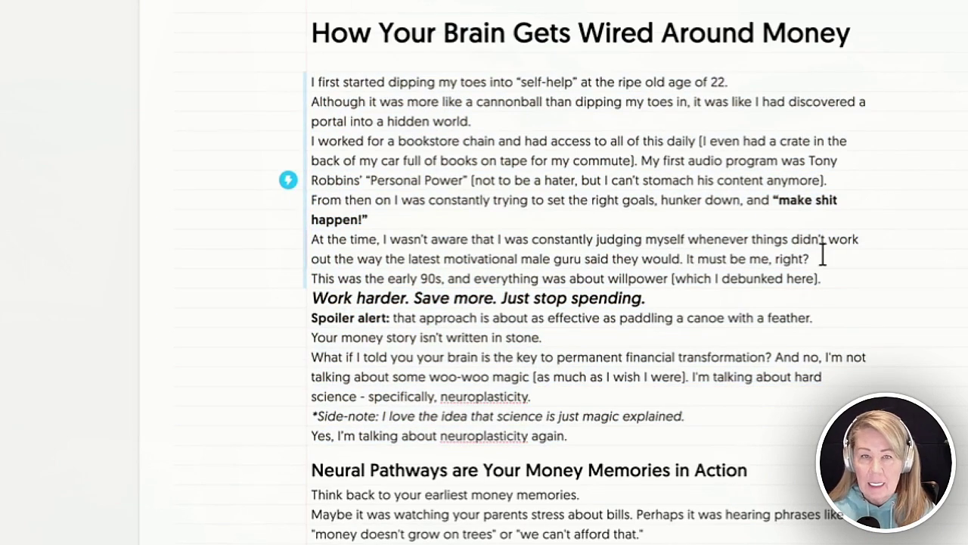
pyautogui.scroll(-5, 825, 246)
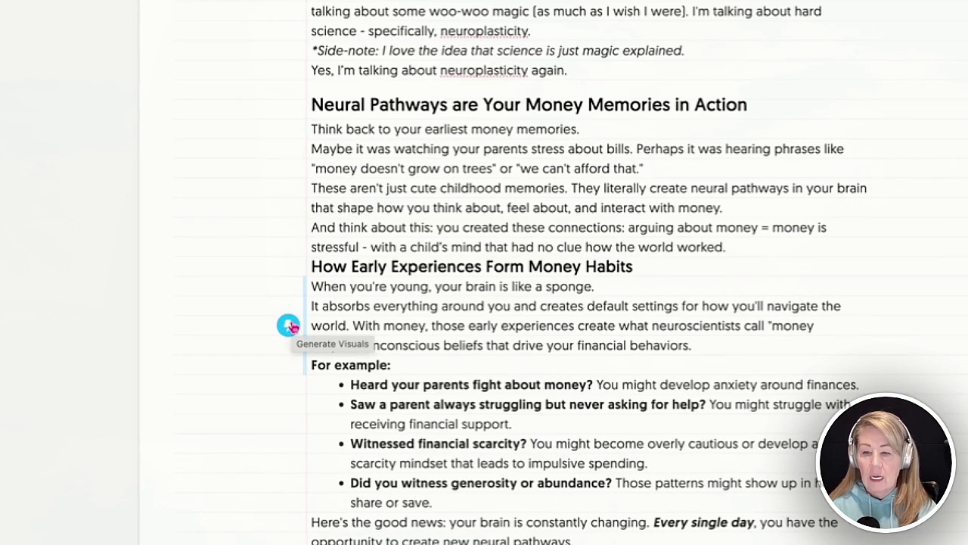
pyautogui.click(288, 325)
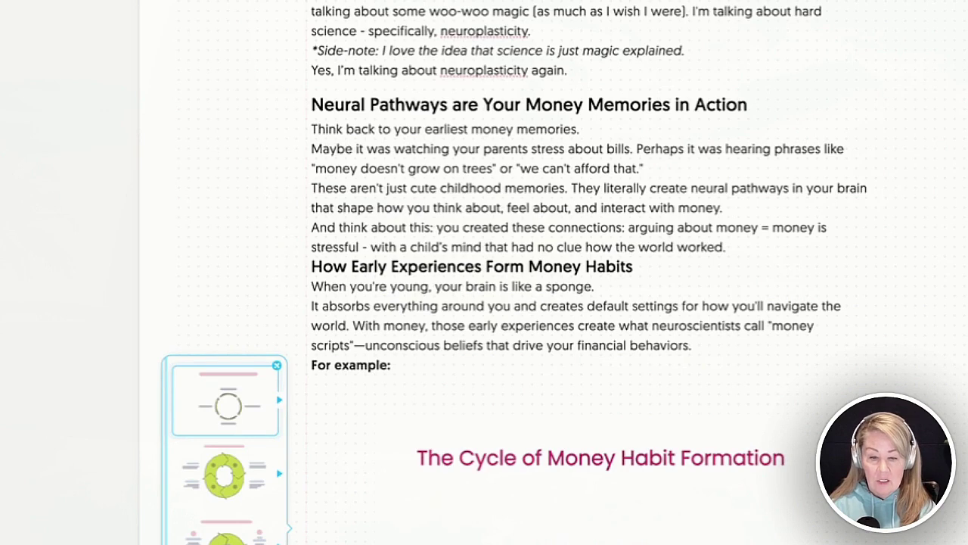
# Preview the suggested cycle layouts and choose the one with four numbered arrows around central icons for "The Cycle of Money Habit Formation"
pyautogui.scroll(-5, 598, 305)
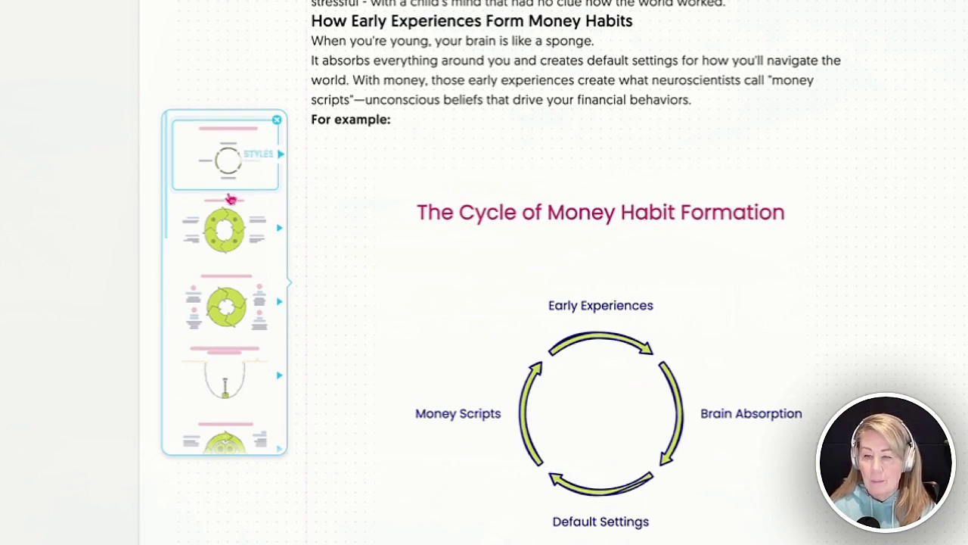
pyautogui.click(226, 236)
pyautogui.click(226, 304)
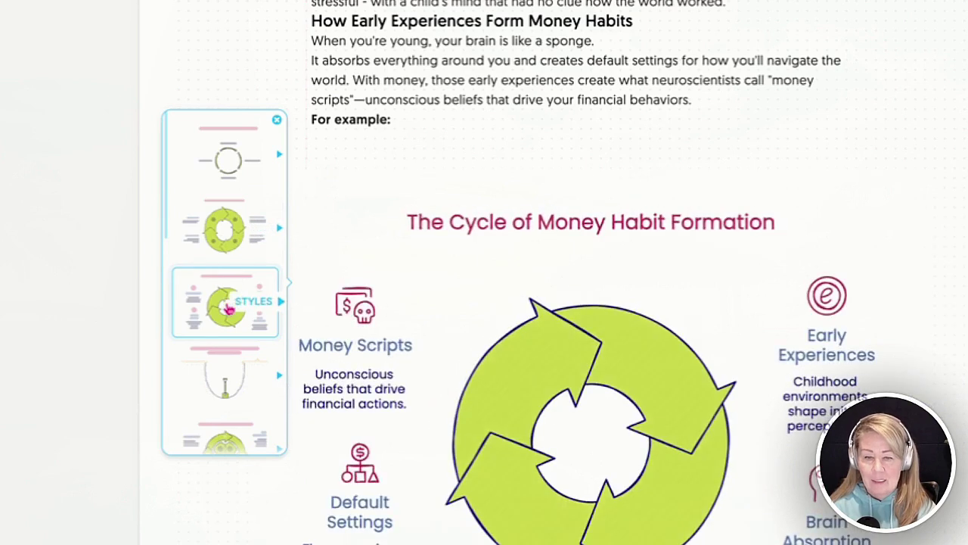
pyautogui.scroll(-1, 226, 340)
pyautogui.click(226, 382)
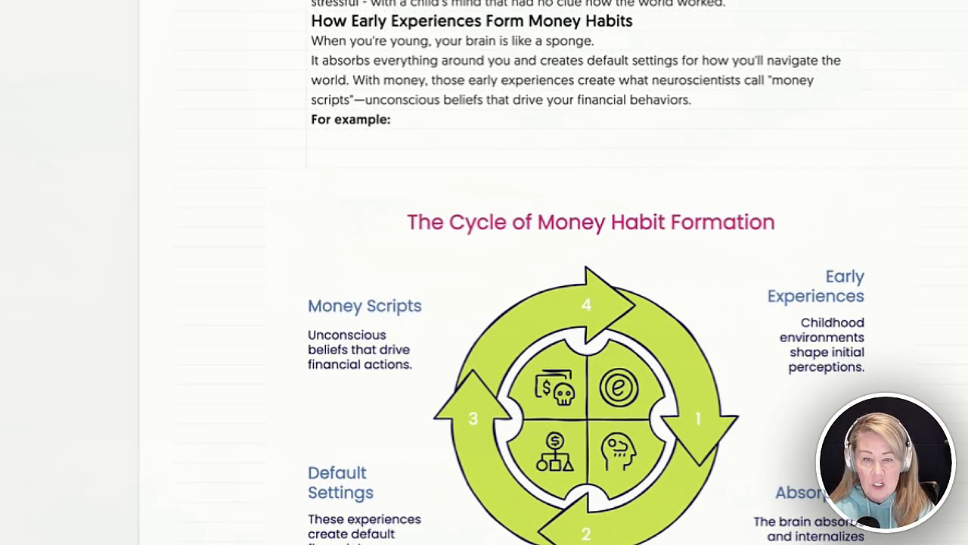
# Open the download options of the money habit cycle visual and look through the published Substack article
pyautogui.moveTo(768, 214)
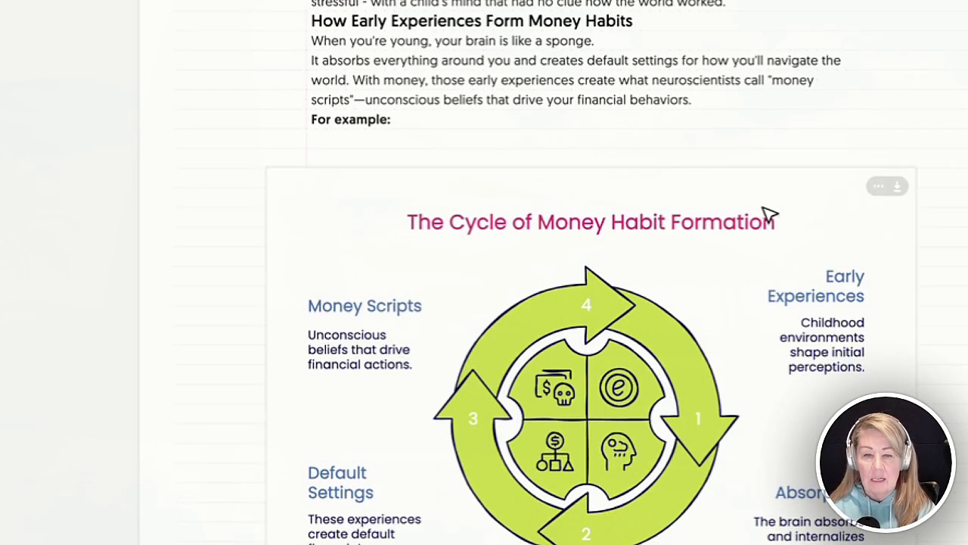
pyautogui.click(898, 190)
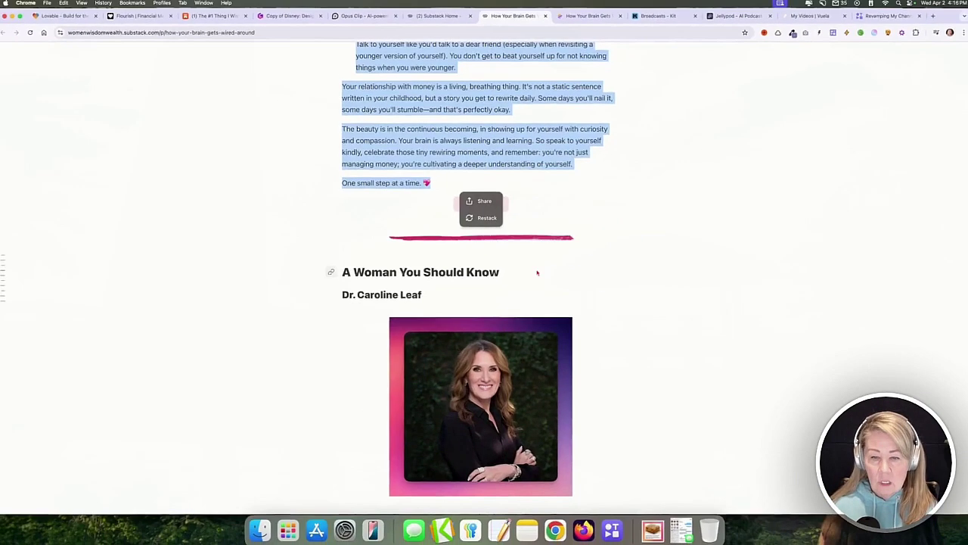
pyautogui.scroll(-3, 538, 273)
pyautogui.scroll(15, 537, 261)
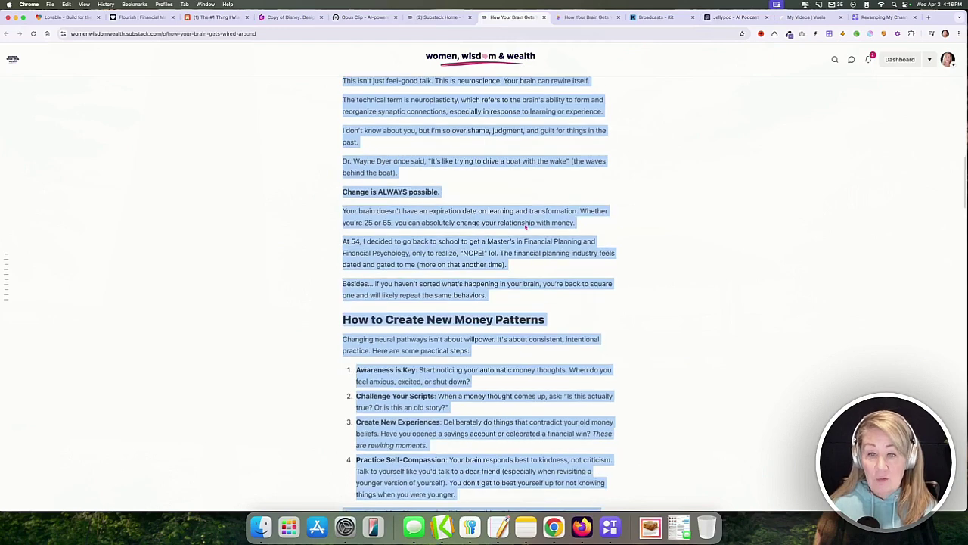
pyautogui.click(587, 17)
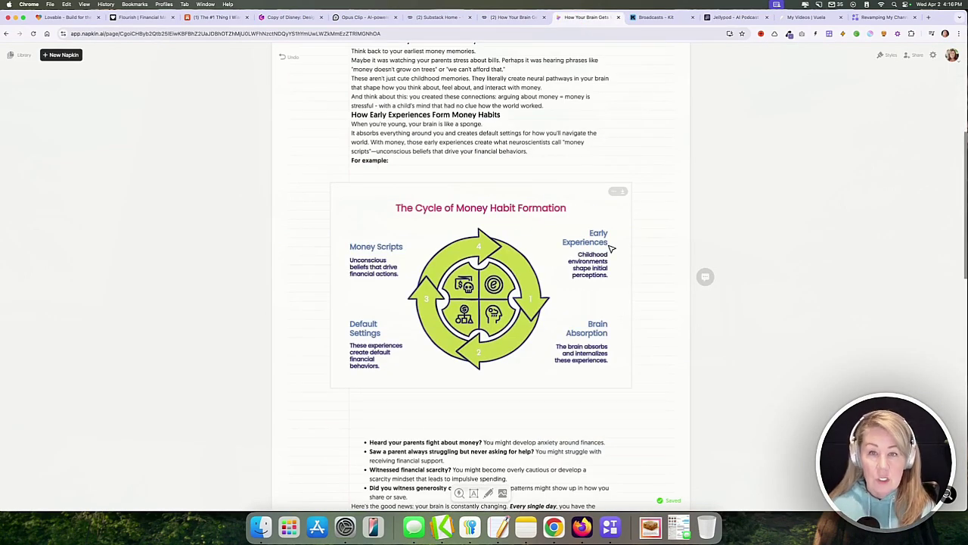
# Generate visuals for the bulleted list of childhood money examples below the cycle diagram
pyautogui.scroll(-1, 558, 270)
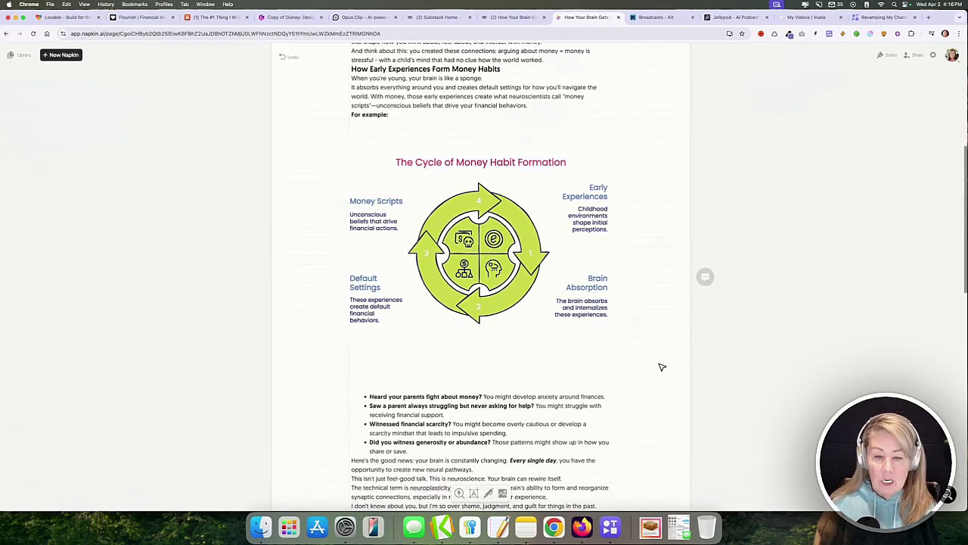
pyautogui.scroll(-5, 661, 367)
pyautogui.click(340, 212)
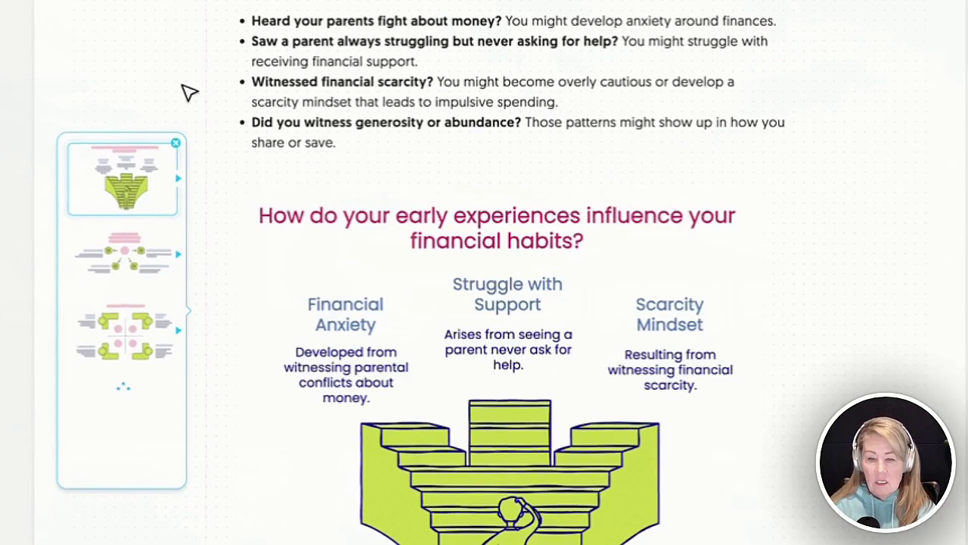
# Compare the suggested layouts and select the thought-bubble version of "How do your early experiences influence your financial habits?" with its style variants
pyautogui.click(308, 310)
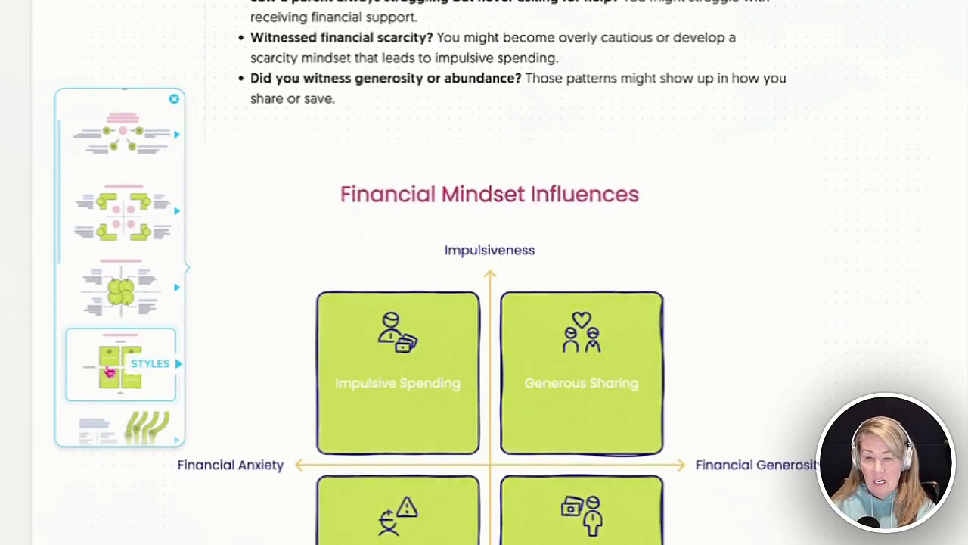
pyautogui.scroll(-2, 108, 370)
pyautogui.scroll(-1, 108, 371)
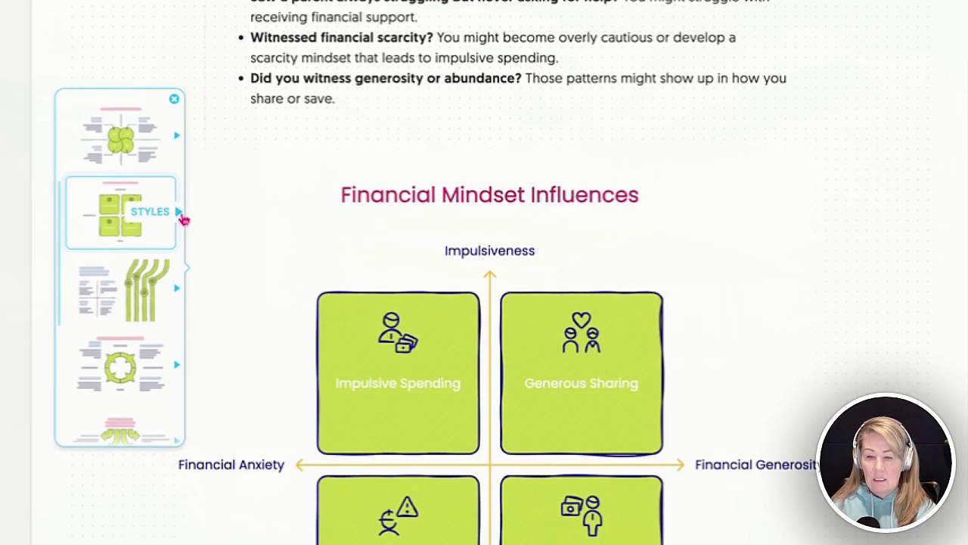
pyautogui.scroll(2, 183, 220)
pyautogui.scroll(1, 183, 219)
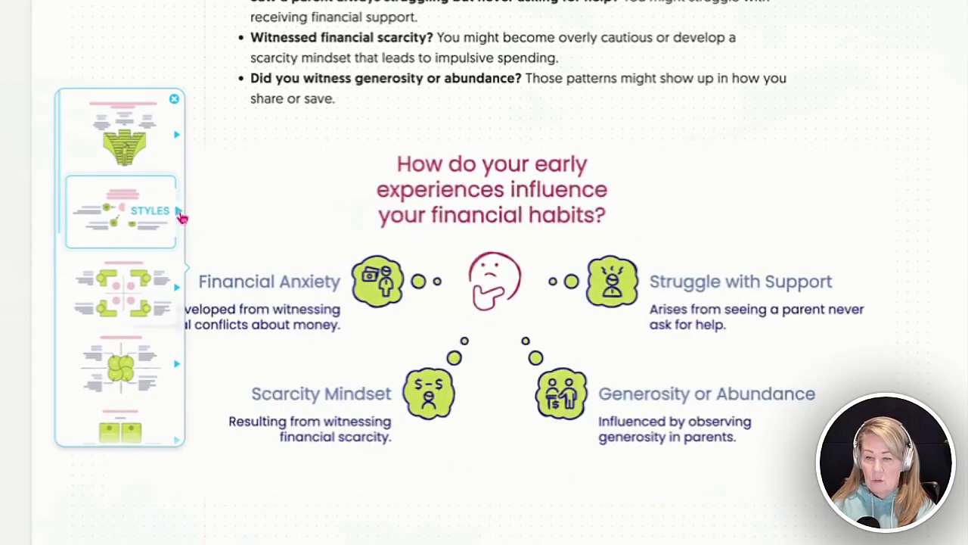
pyautogui.click(177, 214)
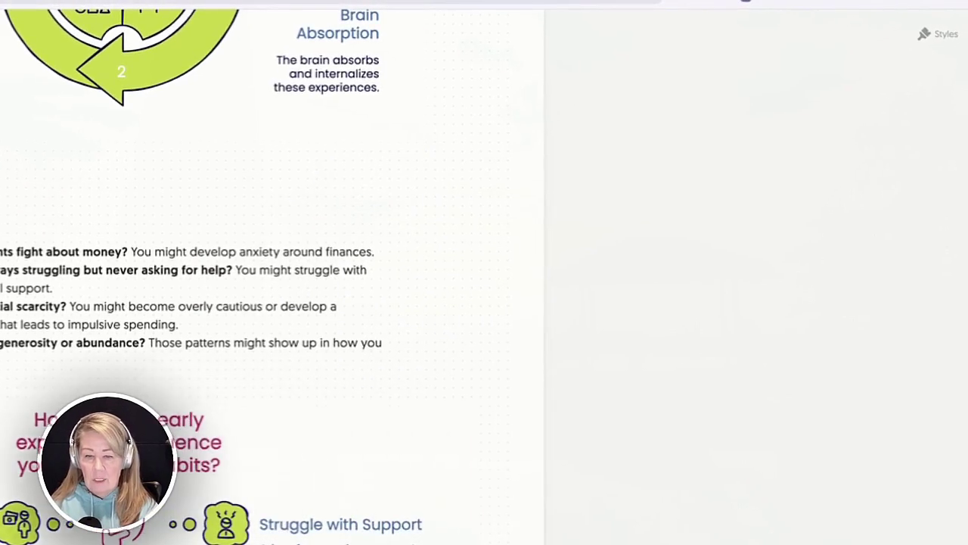
# Look through the built-in visual styles and start creating a custom style
pyautogui.click(938, 35)
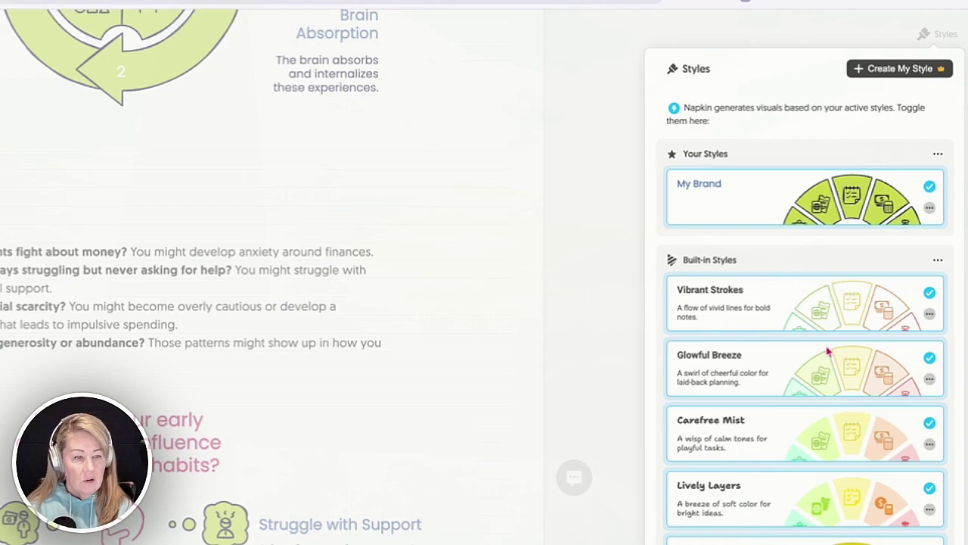
pyautogui.scroll(-5, 829, 351)
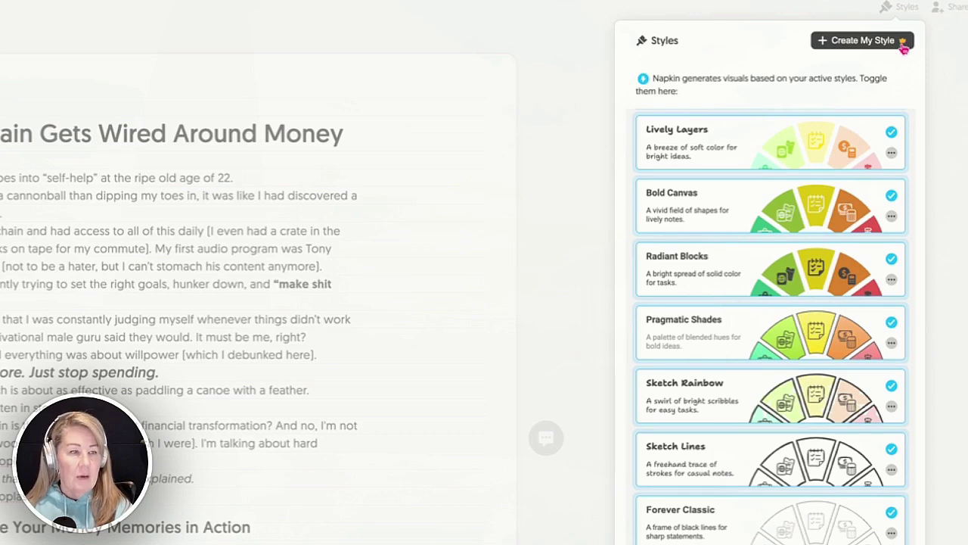
pyautogui.click(854, 39)
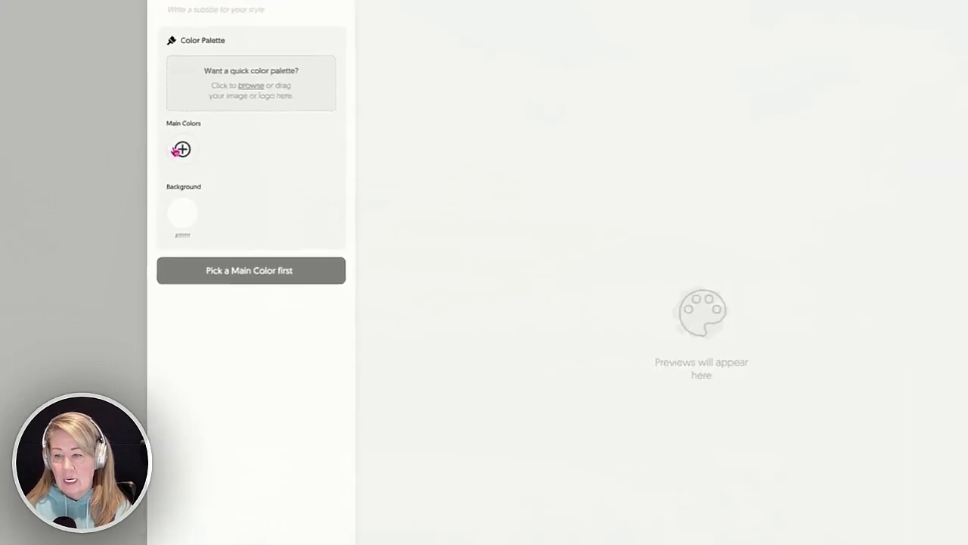
# Add the gray #888888 as the first main color of the new style
pyautogui.click(260, 180)
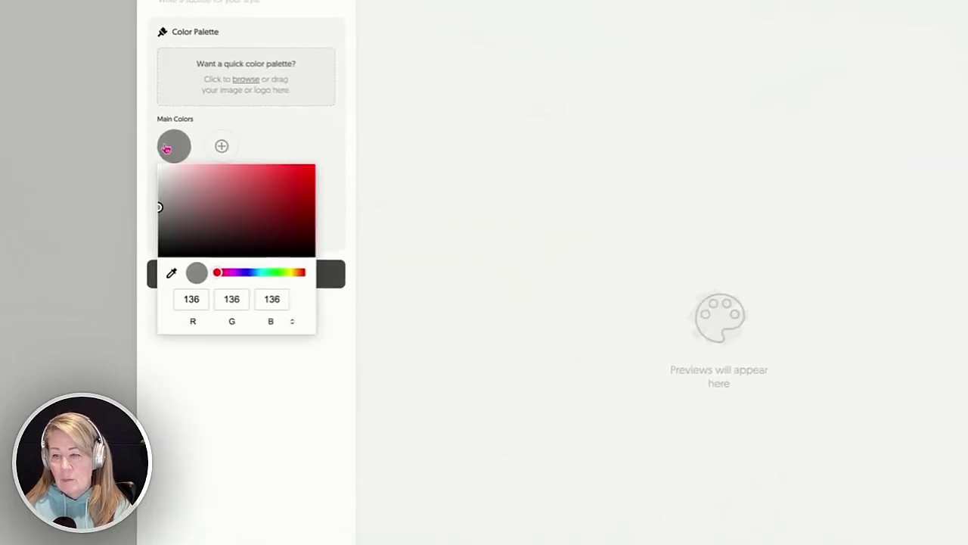
pyautogui.click(294, 322)
pyautogui.click(294, 323)
pyautogui.click(294, 322)
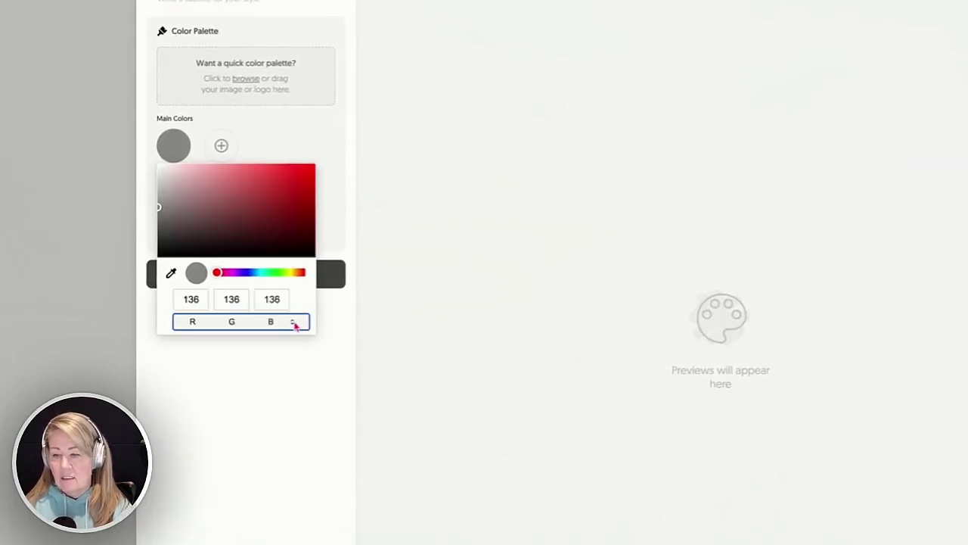
pyautogui.click(310, 119)
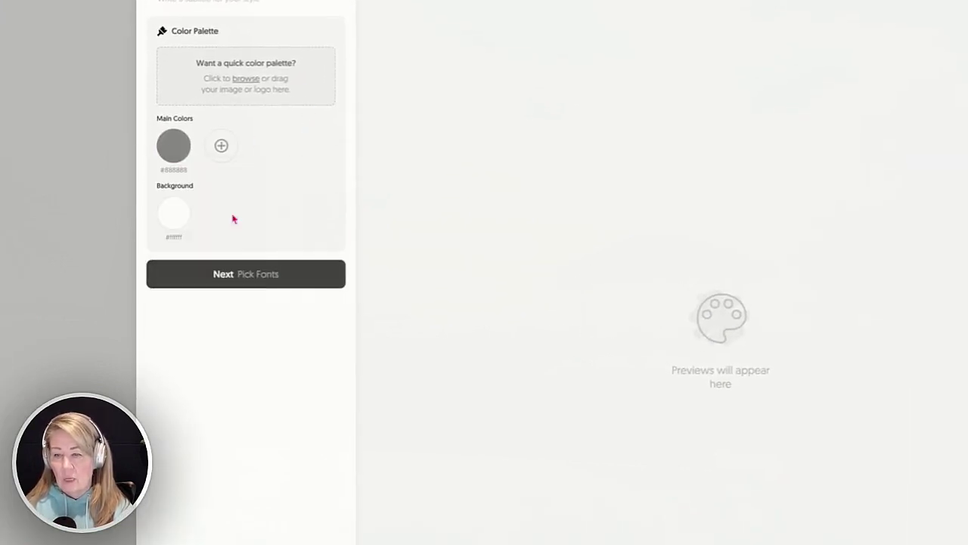
# Continue to the new style's font settings and expand its color palette again
pyautogui.click(239, 278)
pyautogui.click(248, 113)
pyautogui.click(248, 114)
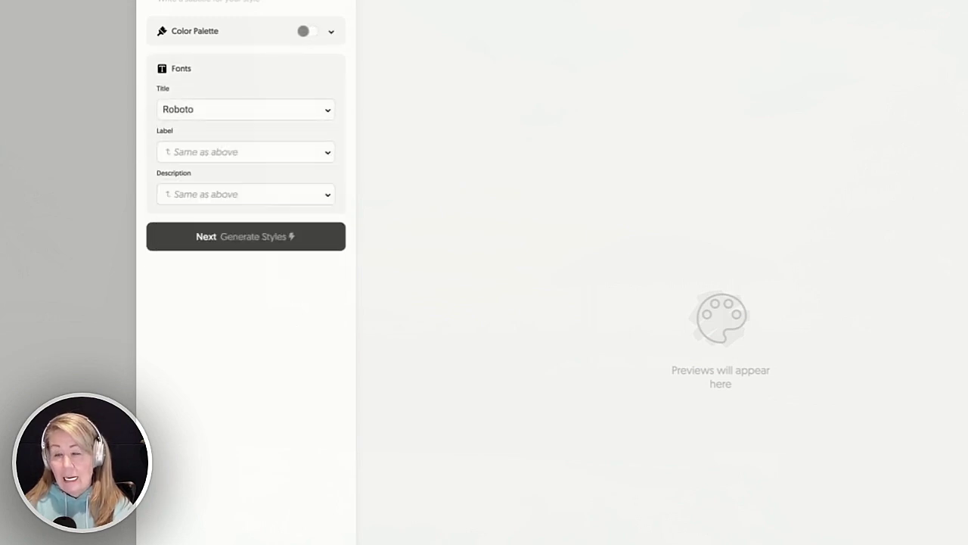
pyautogui.click(312, 34)
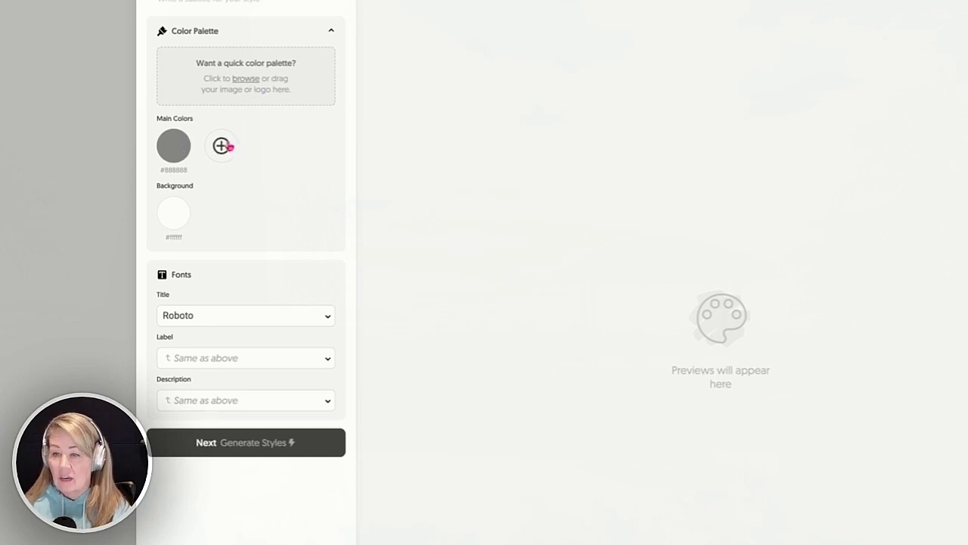
# Add the pink #D53371 as the second main color of the custom style
pyautogui.click(227, 145)
pyautogui.click(340, 323)
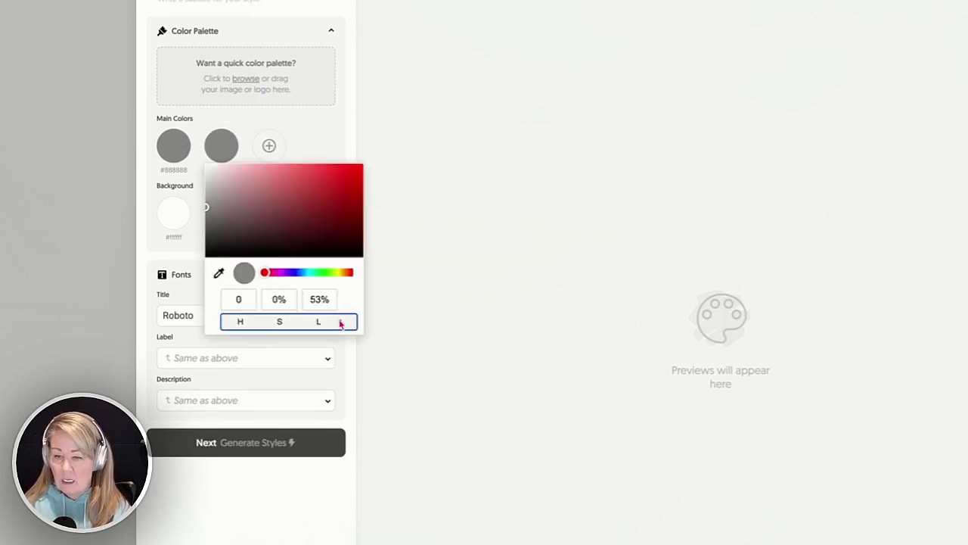
pyautogui.click(341, 323)
pyautogui.tripleClick(300, 299)
pyautogui.press('BackSpace')
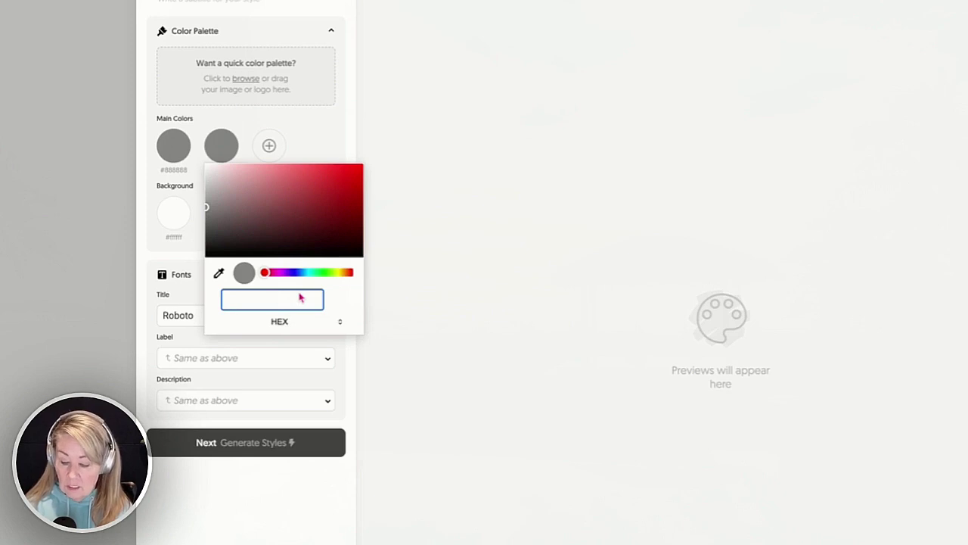
pyautogui.write('#D53371')
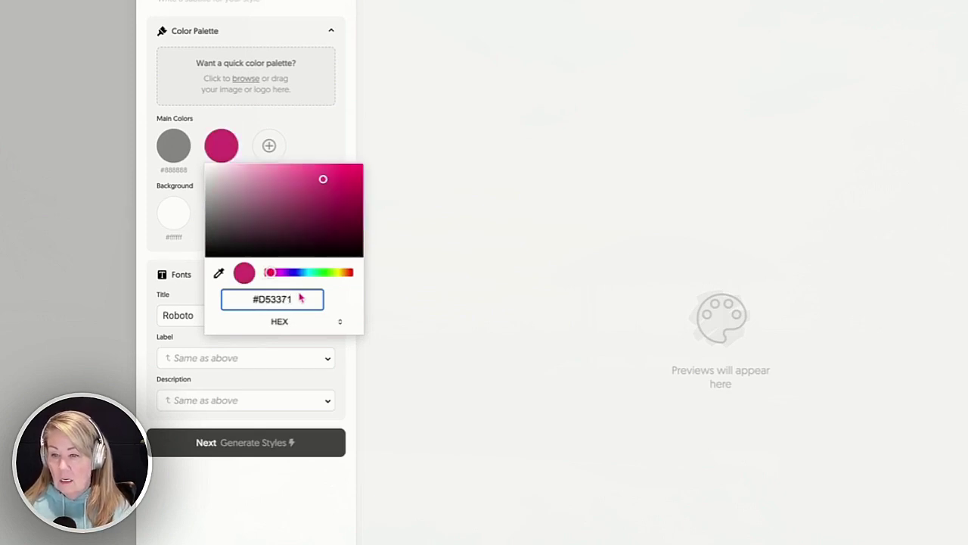
pyautogui.click(331, 128)
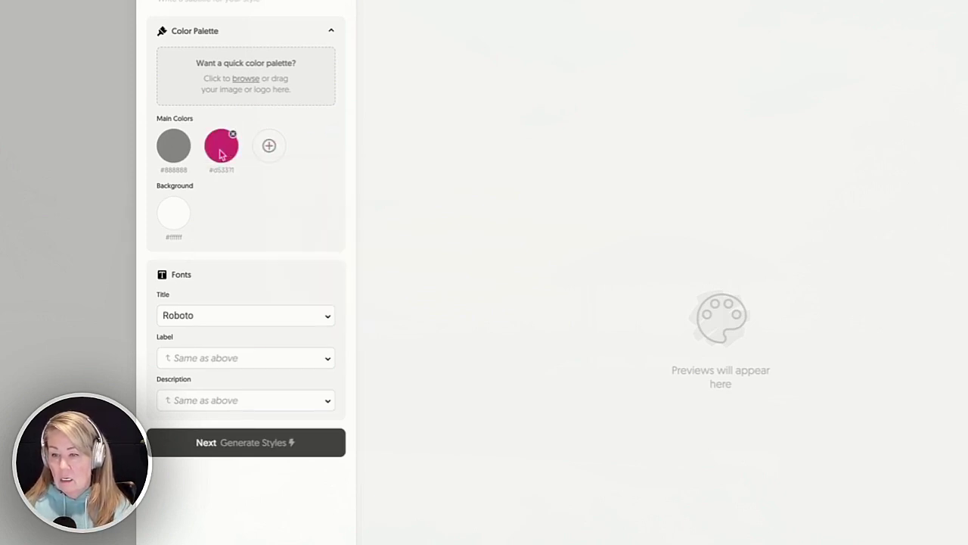
# Look at the image upload option for a quick color palette without choosing a file, and leave the style editor
pyautogui.click(245, 79)
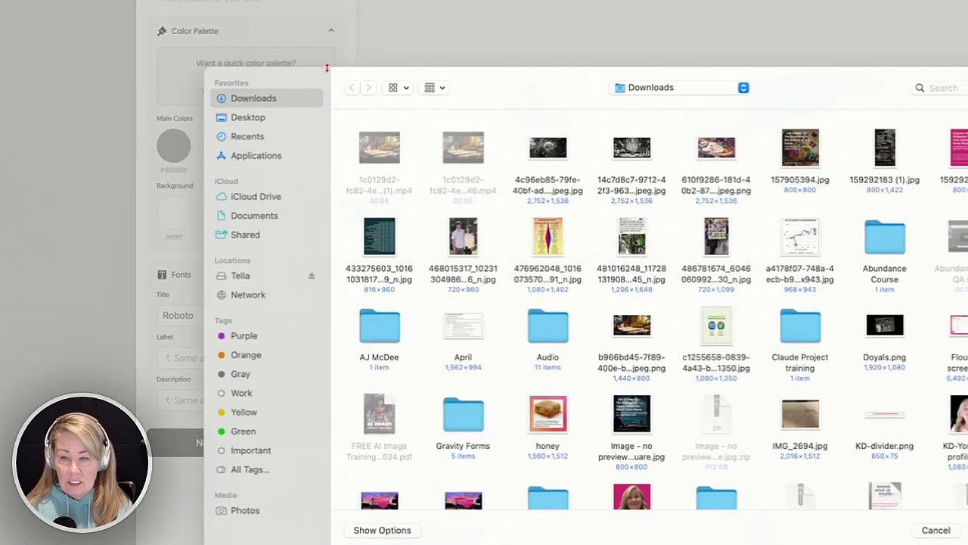
pyautogui.click(934, 531)
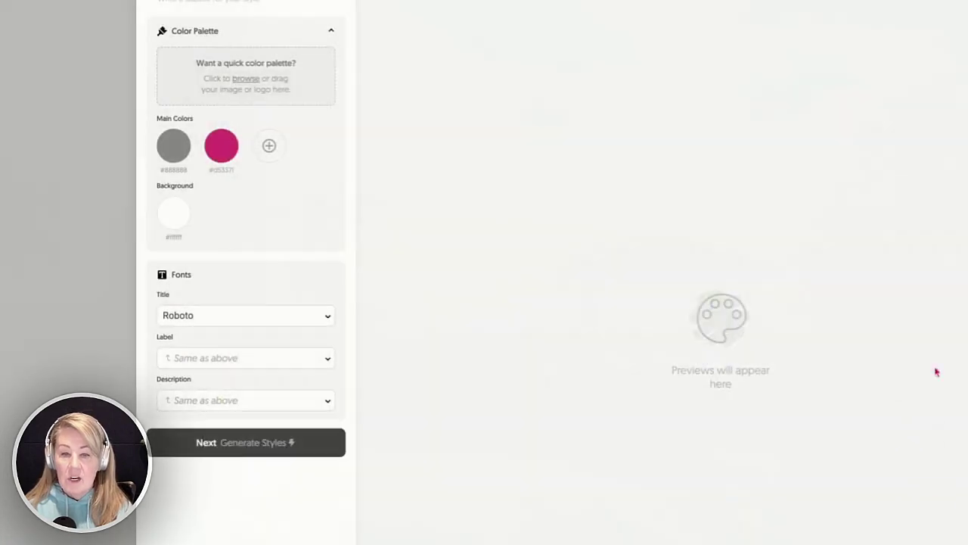
pyautogui.press('Escape')
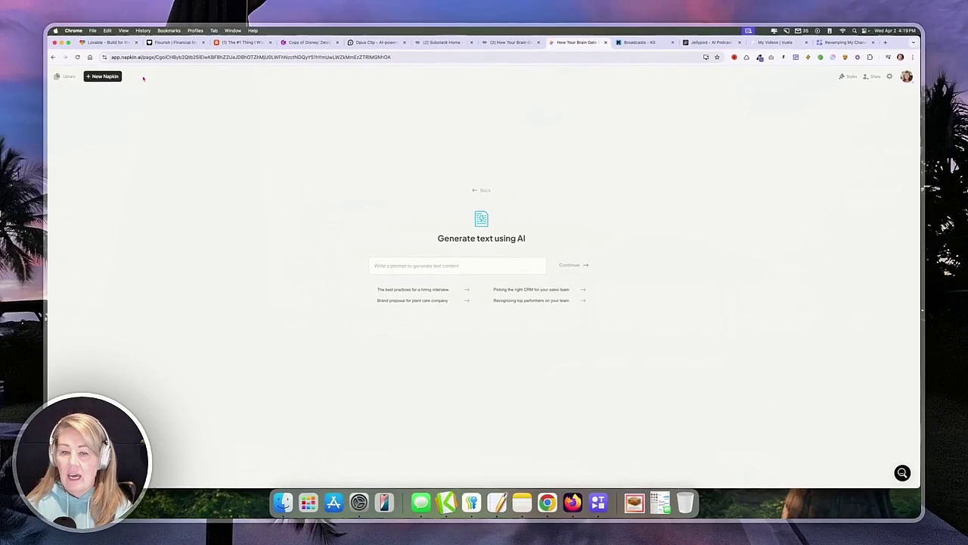
# Generate a new AI-written document from the prompt "How to use varying AI tools to grow a personal brand"
pyautogui.click(459, 267)
pyautogui.write('How to use ')
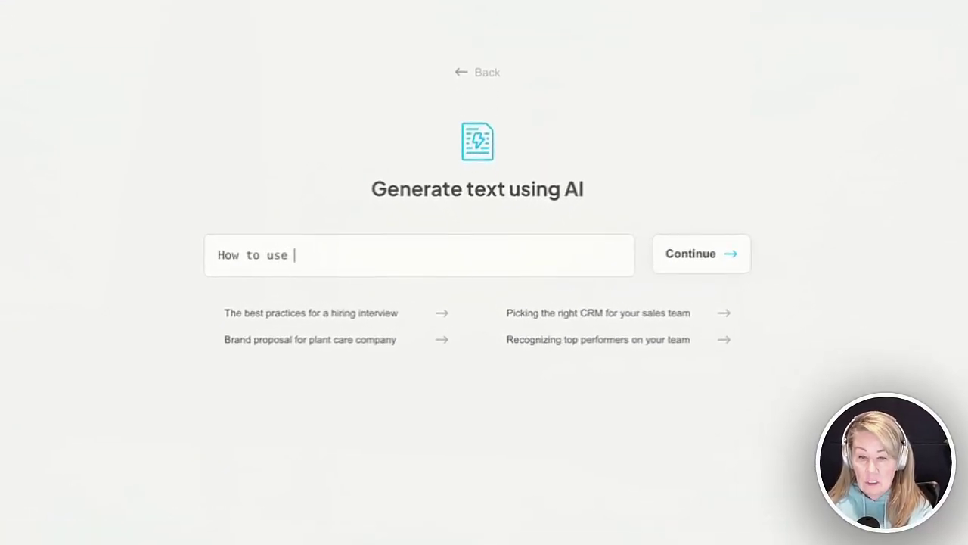
pyautogui.write('varying AI tools to')
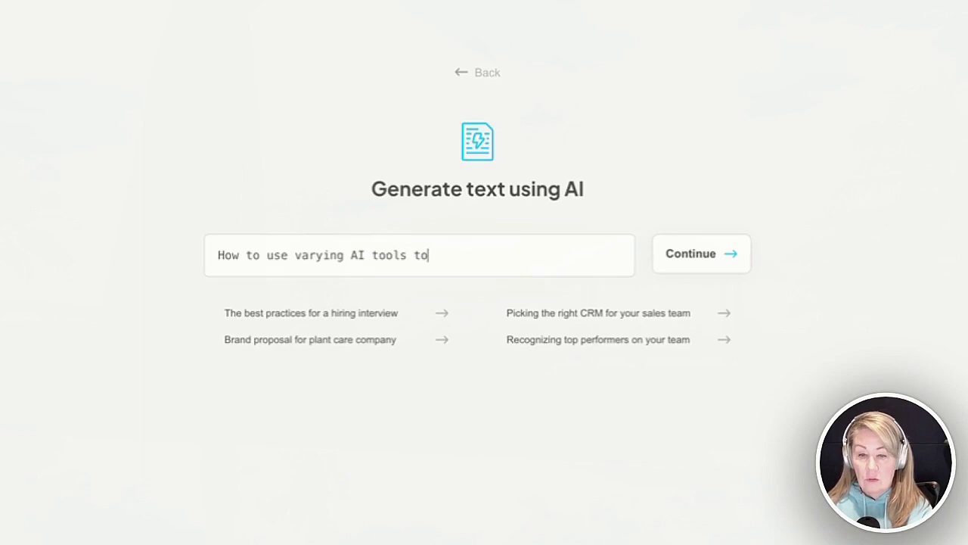
pyautogui.write(' grow a personal')
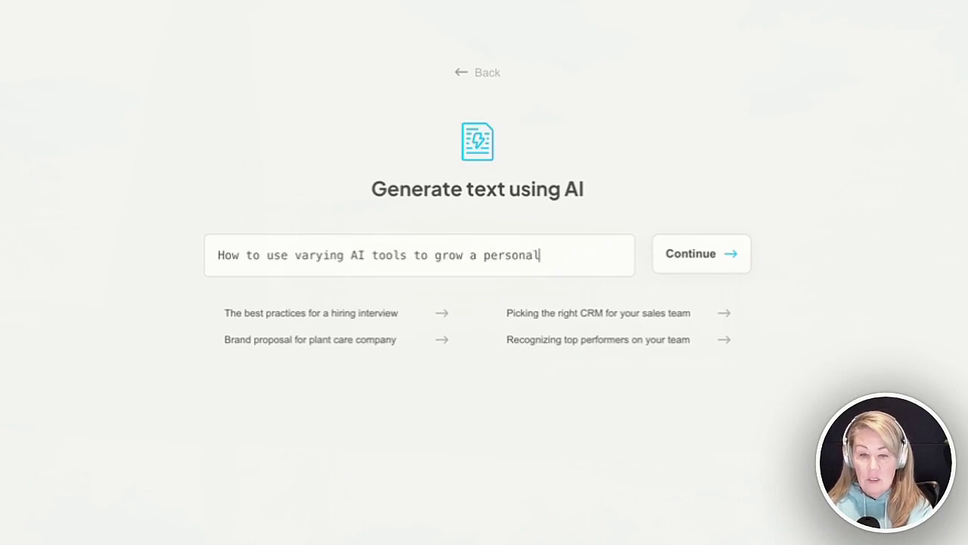
pyautogui.write(' brand')
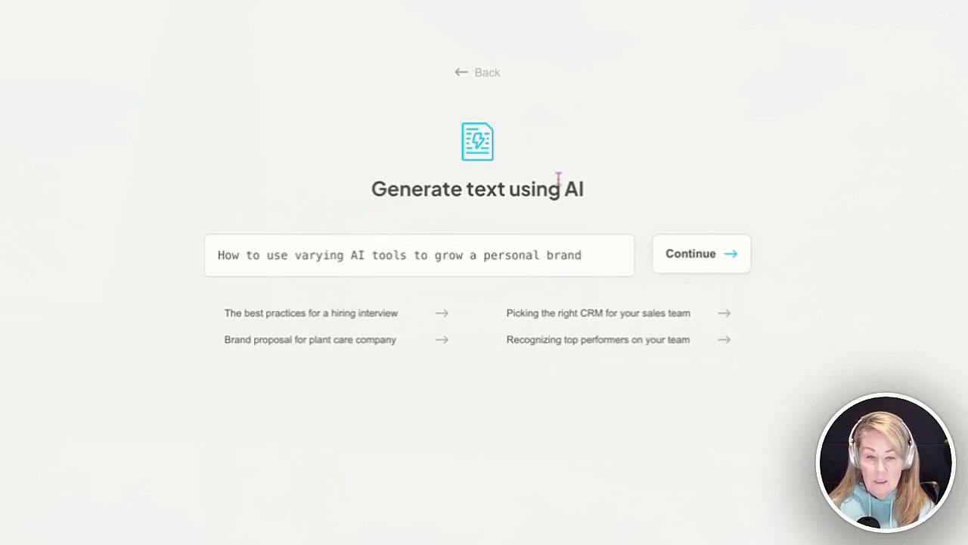
pyautogui.click(699, 260)
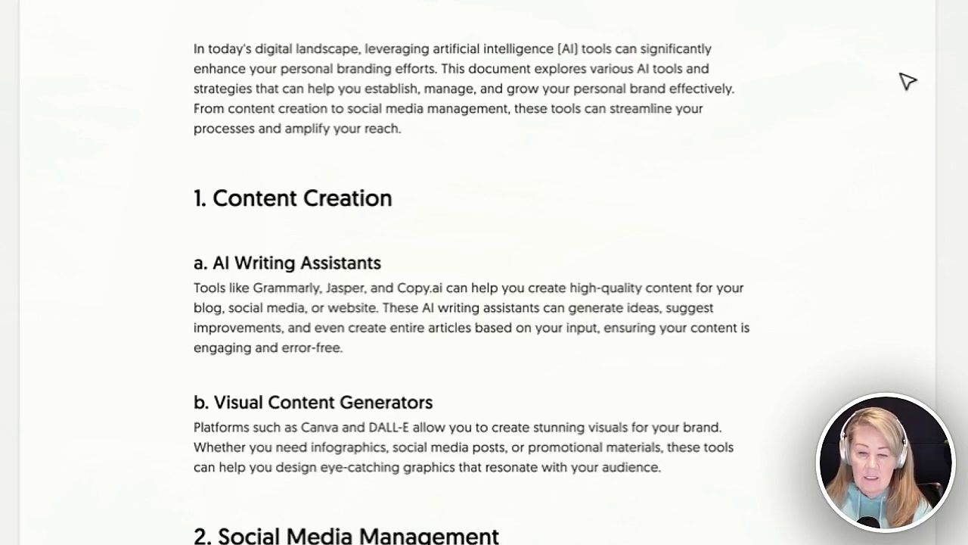
# Read through the sections of the generated personal brand document and check the text formatting options in its introduction
pyautogui.scroll(-10, 688, 350)
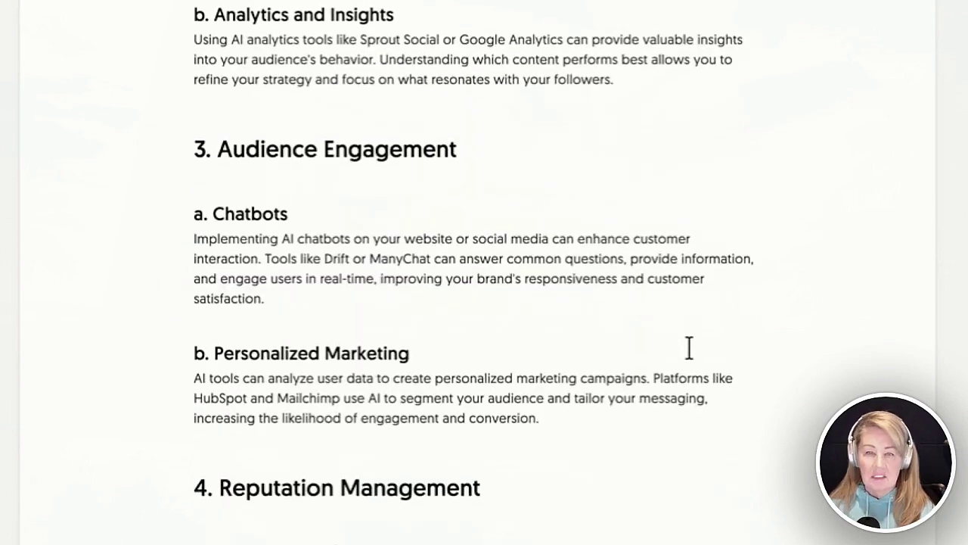
pyautogui.scroll(-2, 687, 348)
pyautogui.scroll(-2, 604, 244)
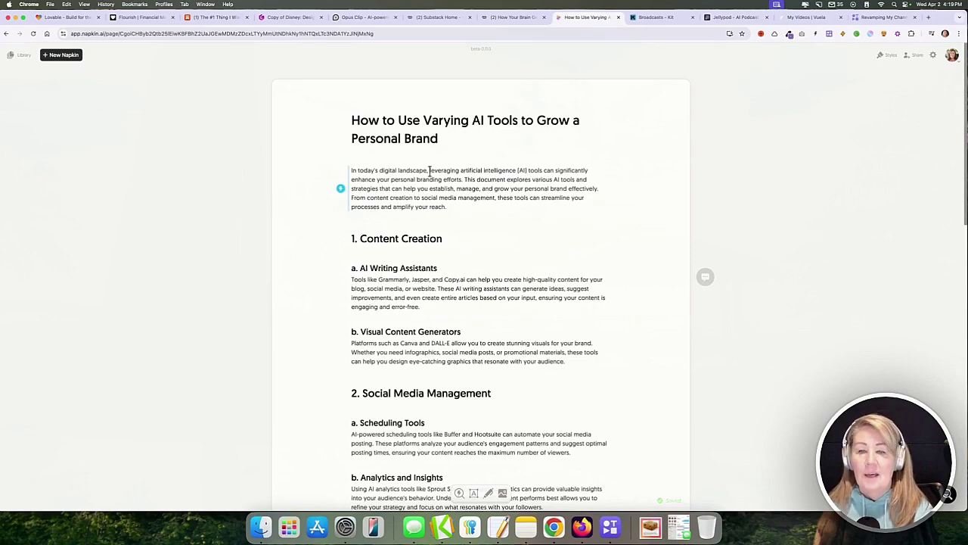
pyautogui.moveTo(429, 170); pyautogui.dragTo(379, 168)
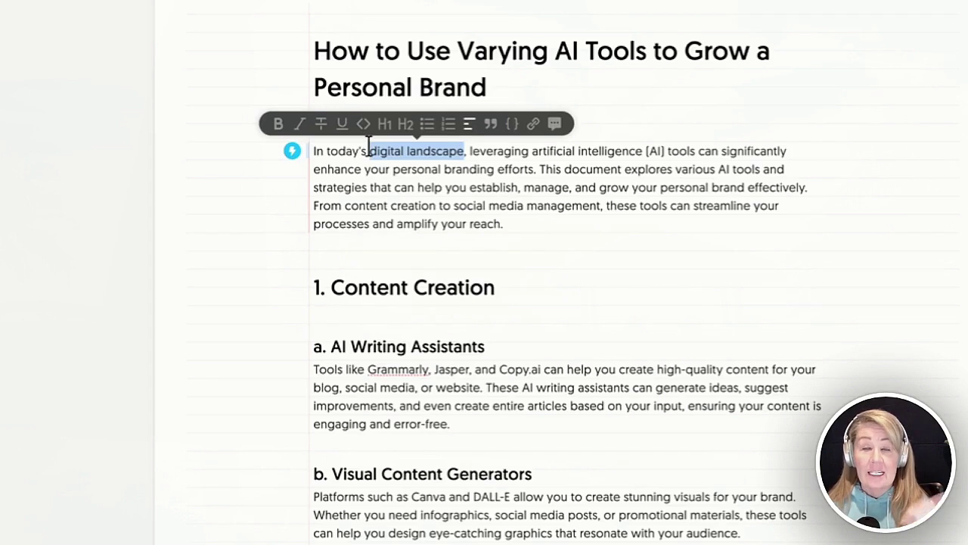
pyautogui.click(697, 317)
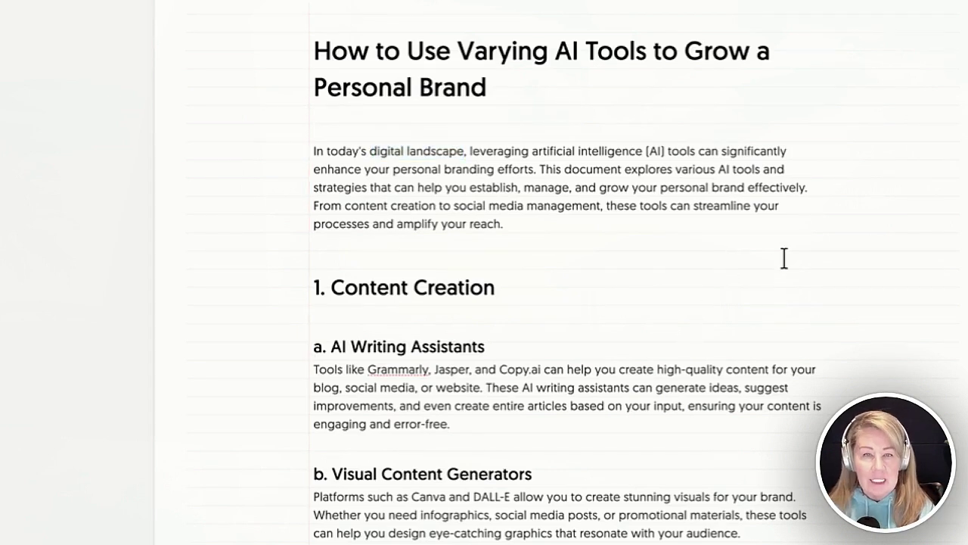
# Generate a visual from the "AI Writing Assistants" paragraph and choose the green pencil layout
pyautogui.click(296, 398)
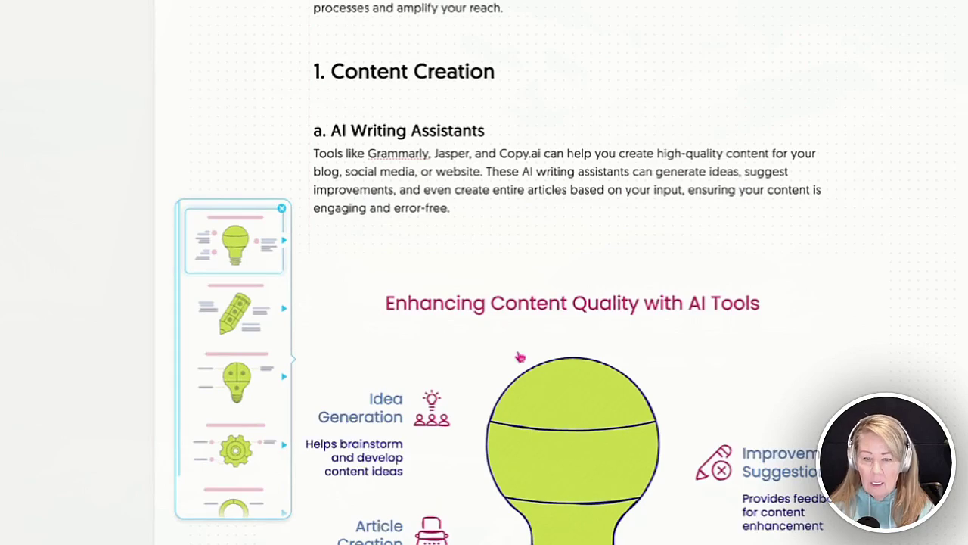
pyautogui.click(248, 308)
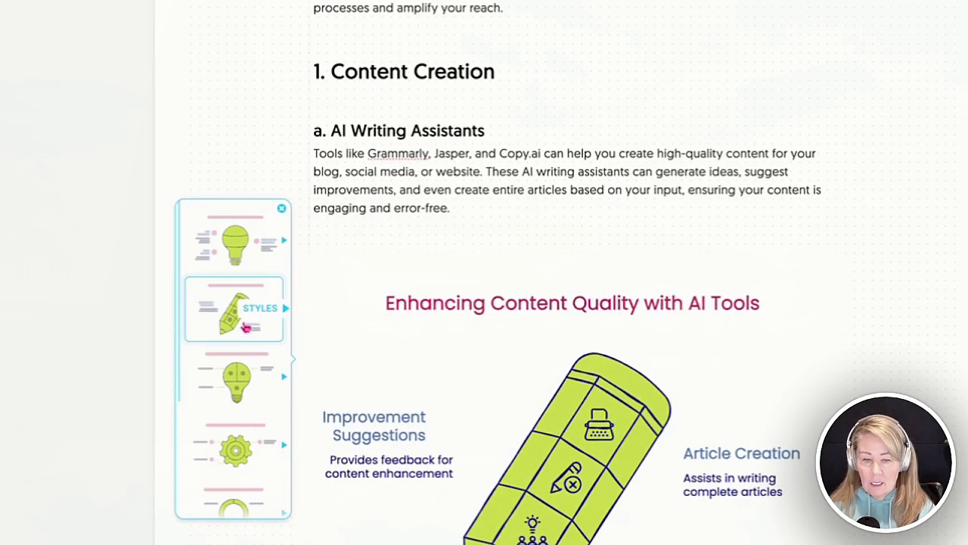
pyautogui.scroll(-10, 655, 475)
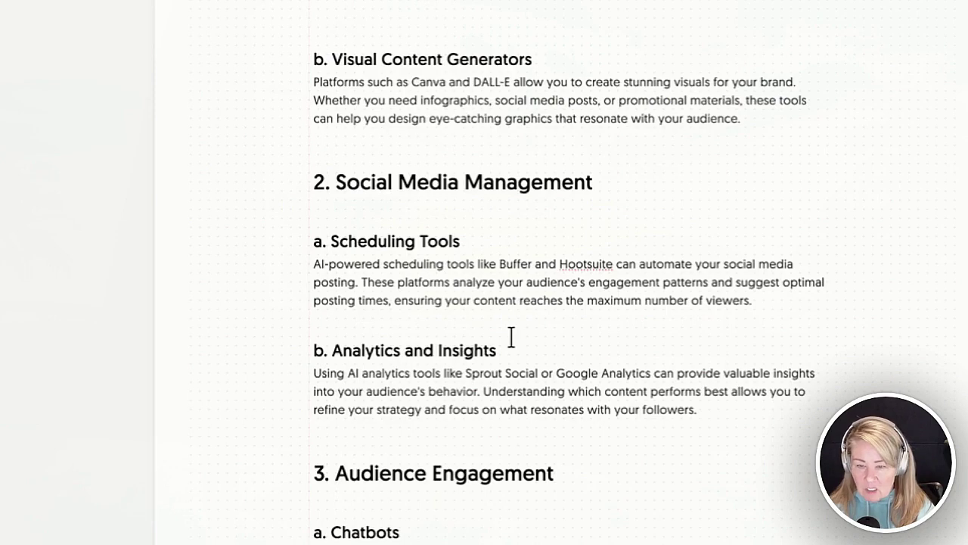
pyautogui.scroll(-4, 511, 337)
pyautogui.scroll(-5, 627, 361)
pyautogui.scroll(14, 627, 361)
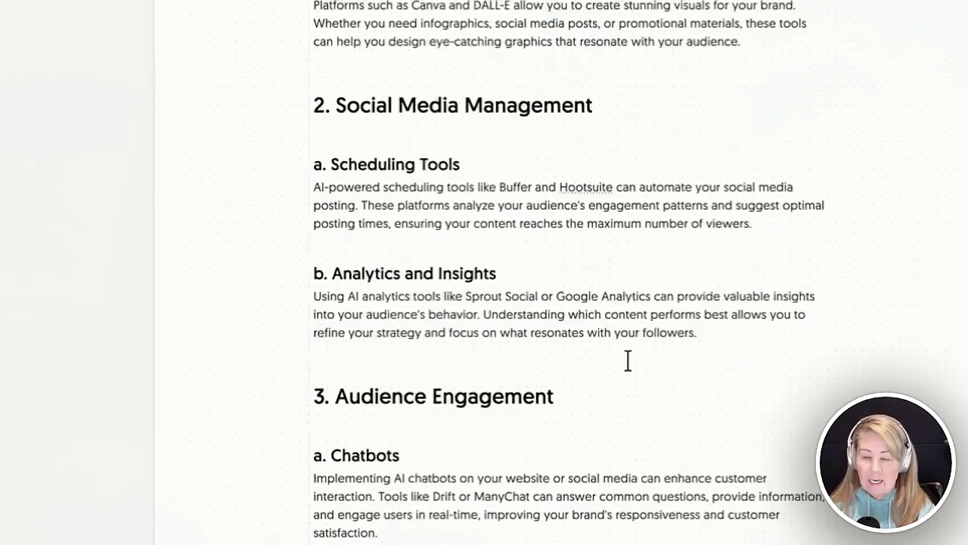
pyautogui.scroll(6, 627, 361)
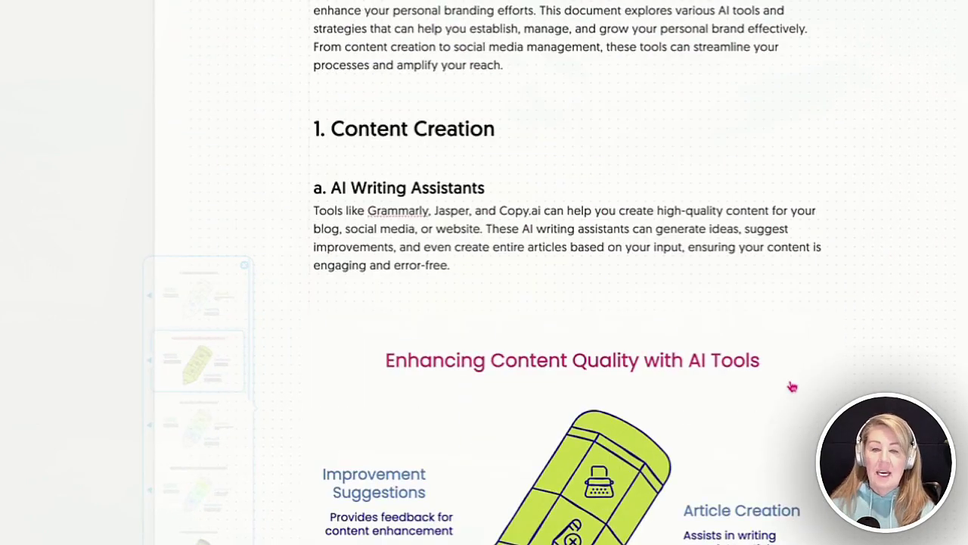
pyautogui.scroll(1, 793, 388)
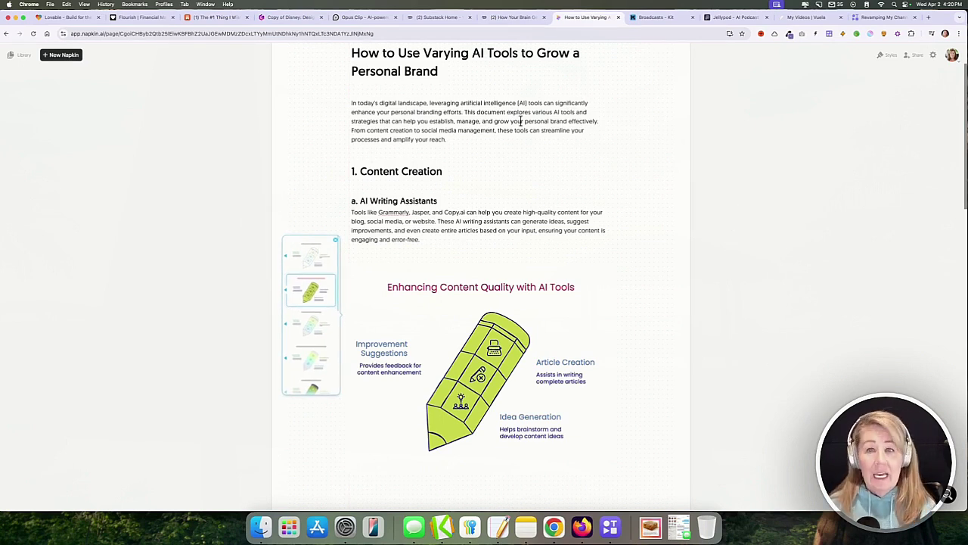
# Open the saved napkin "The Intersection of Neuroscience, Psychology, and Spirituality" from the library and generate a visual from its Key Findings list
pyautogui.scroll(2, 371, 168)
pyautogui.click(25, 55)
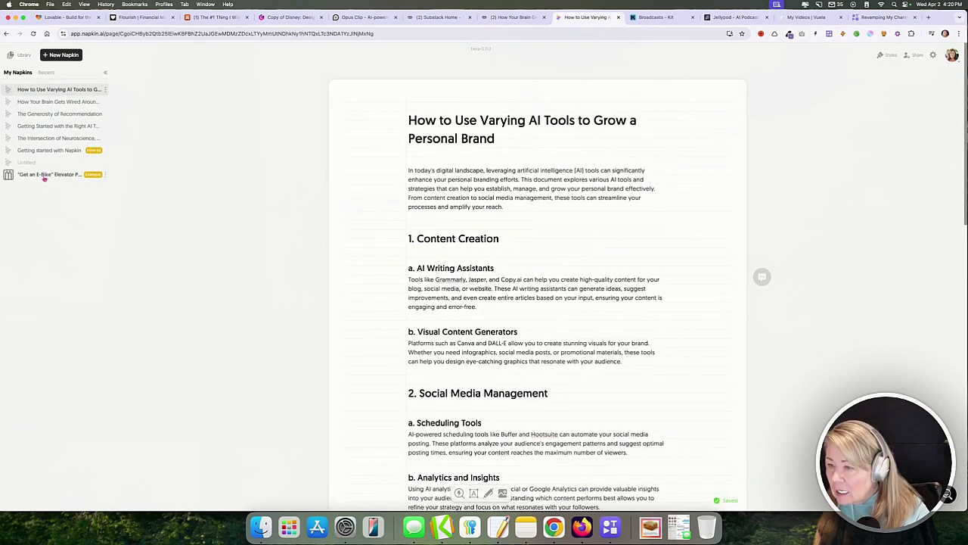
pyautogui.click(47, 138)
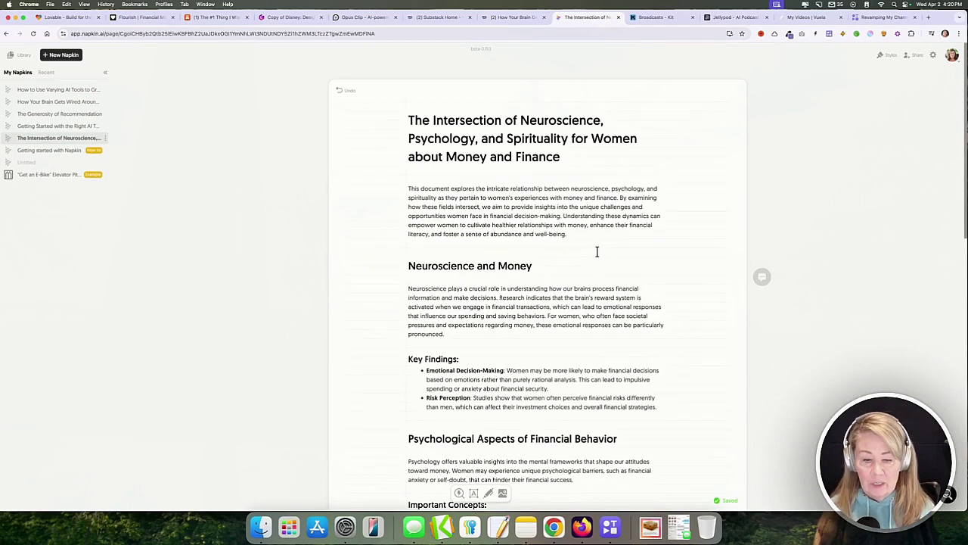
pyautogui.scroll(-3, 597, 251)
pyautogui.click(395, 253)
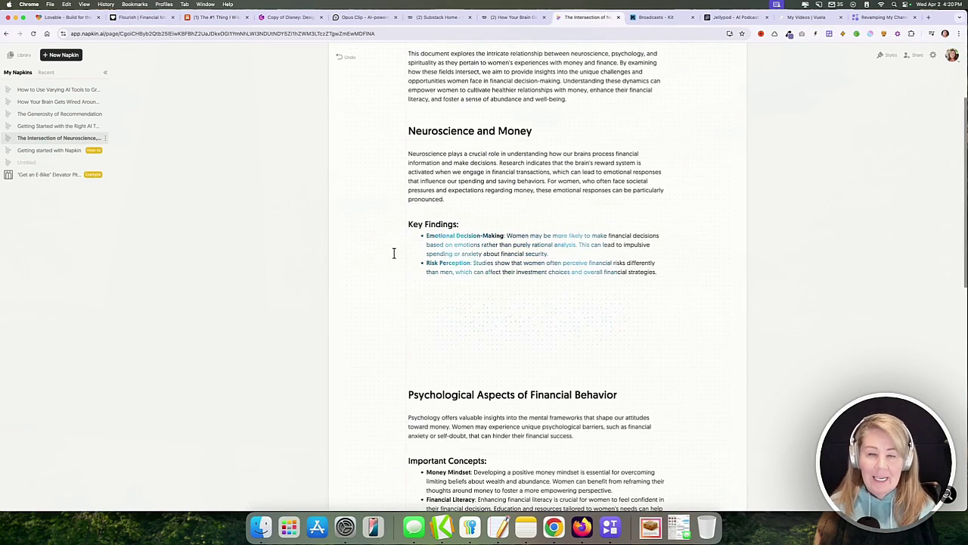